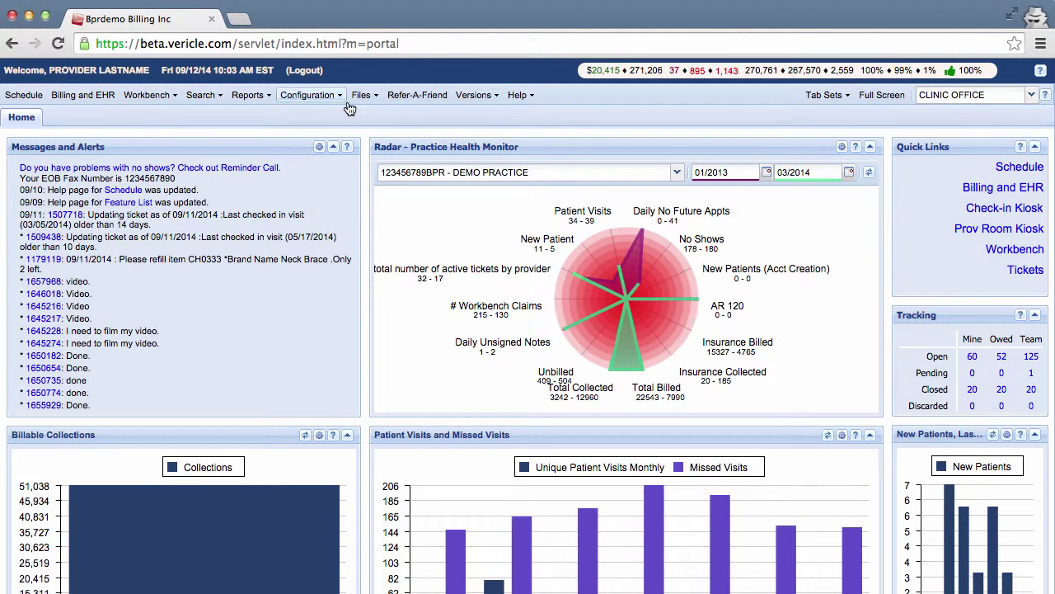
Go to the Ticket Checklists page under Configuration > System.
click(336, 99)
mouse_move(342, 197)
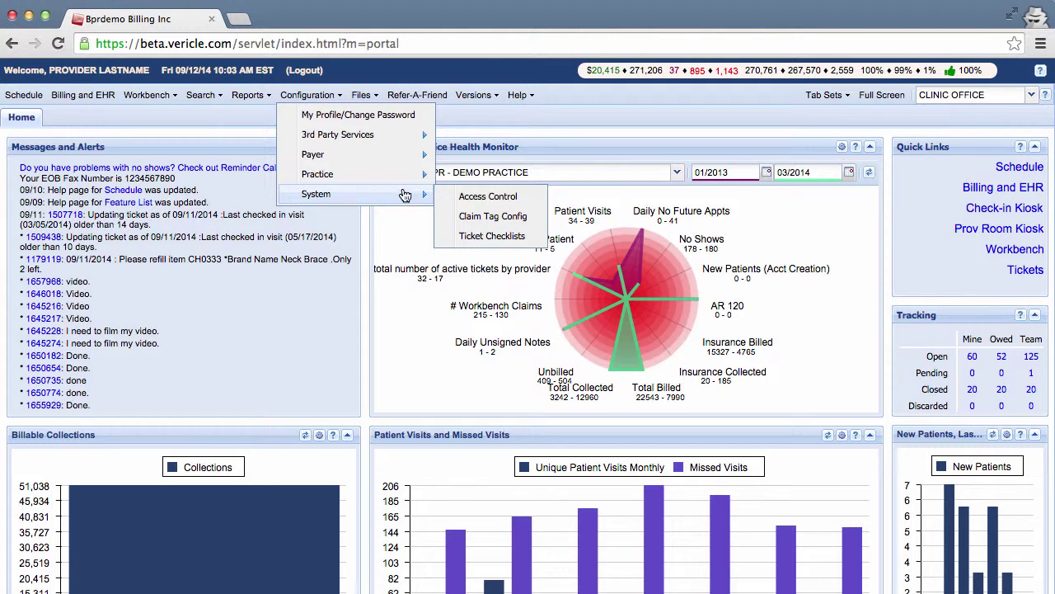
click(478, 239)
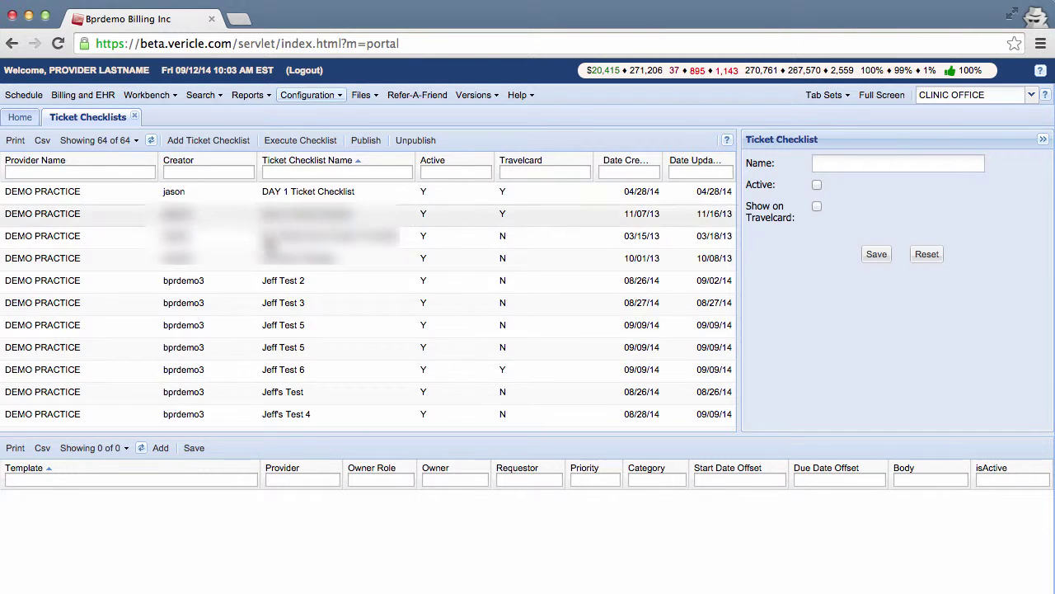
Create and save a new active ticket checklist named 'Coffee List'.
click(220, 142)
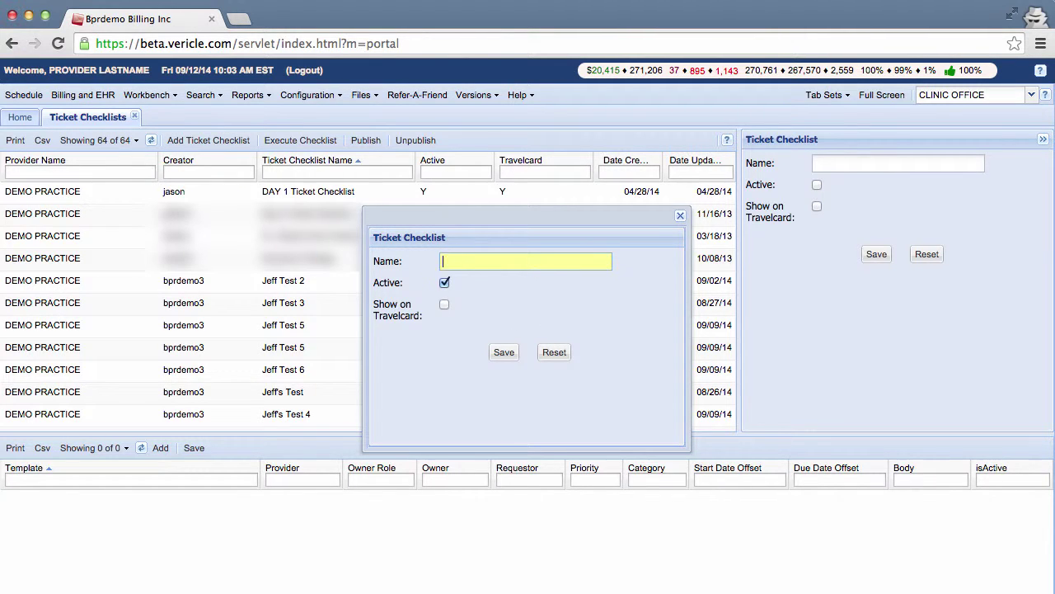
text(Coffee List)
click(503, 353)
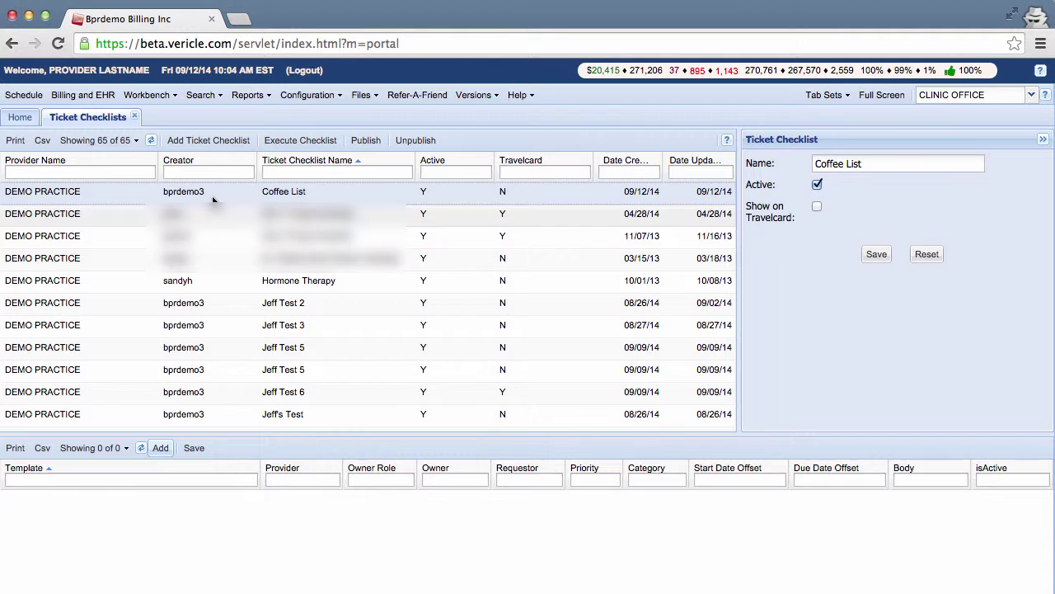
Add and save the template 'Order new coffee filters' with owner FRONT_OFFICE and Normal priority.
click(161, 449)
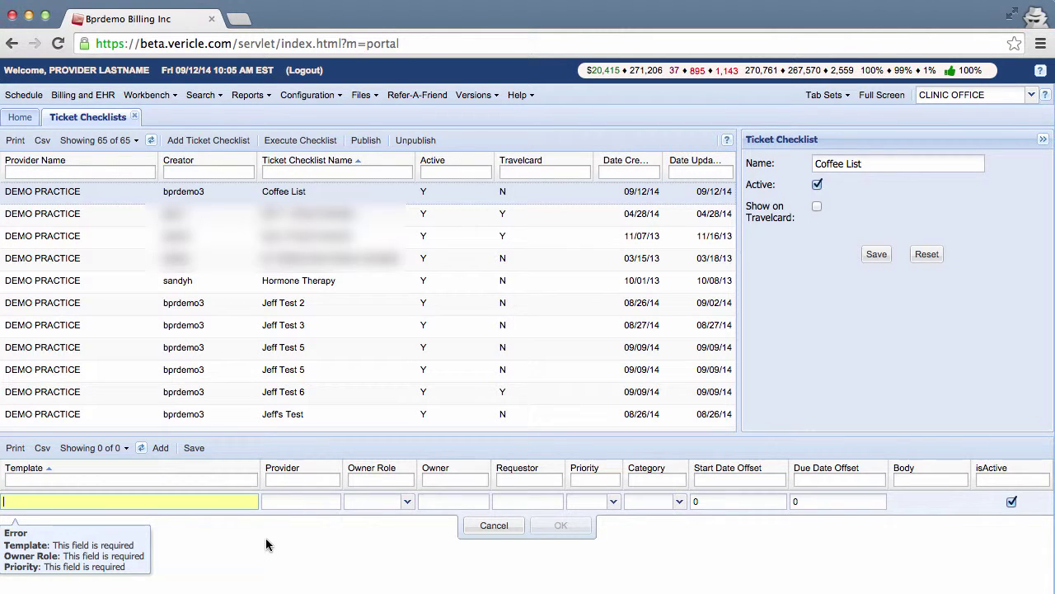
text(Order new coffee filters)
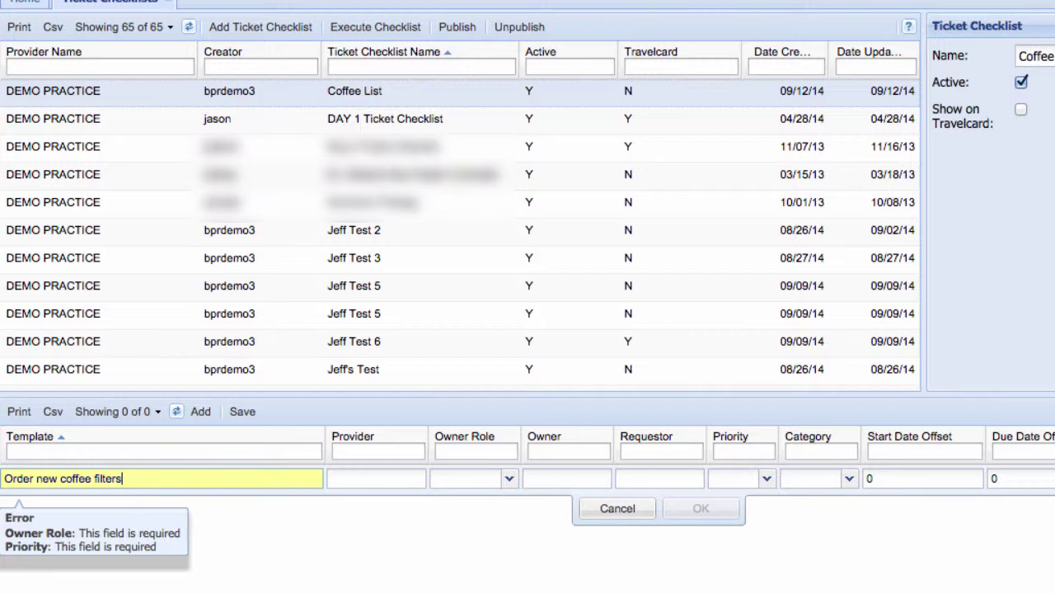
click(510, 479)
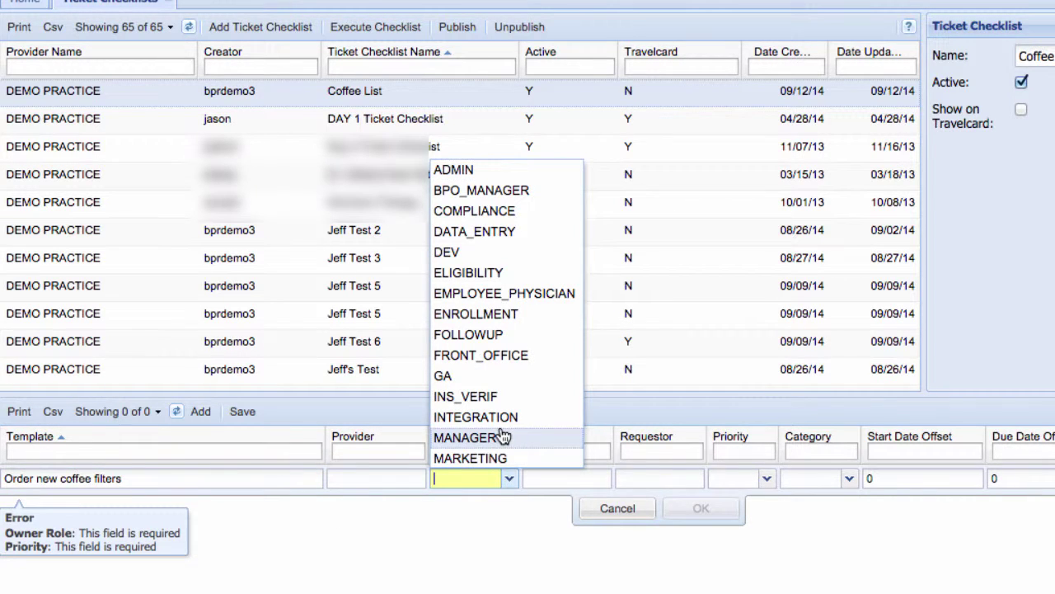
scroll(502, 435, down, 3)
click(486, 210)
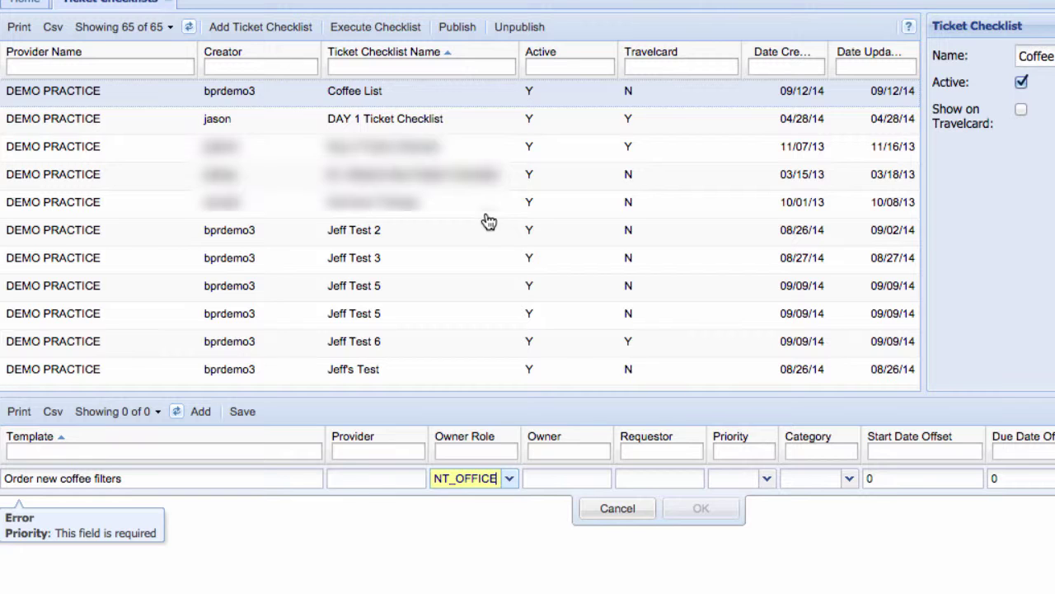
click(767, 482)
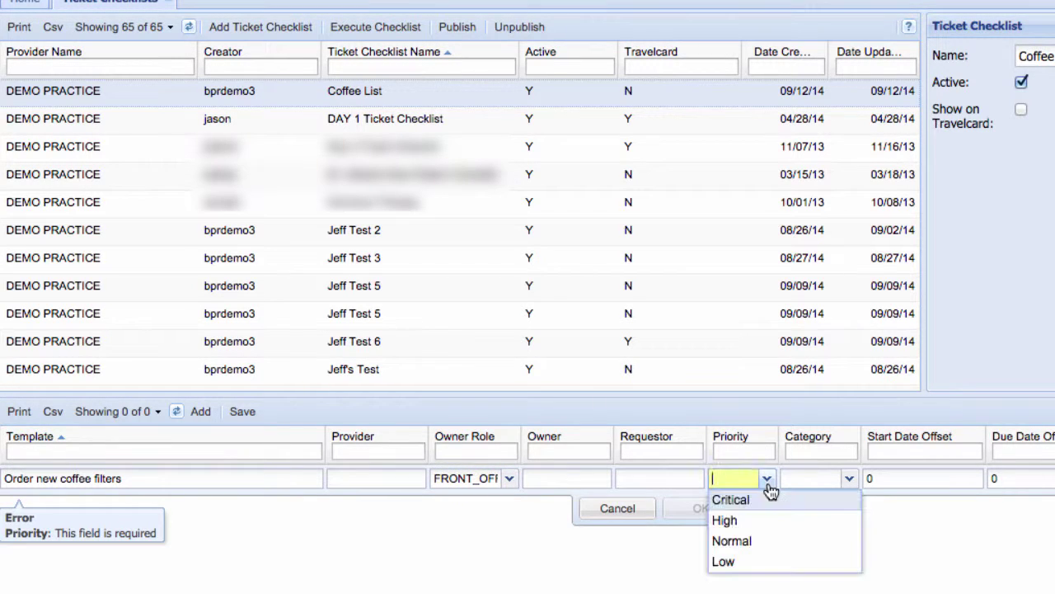
click(758, 544)
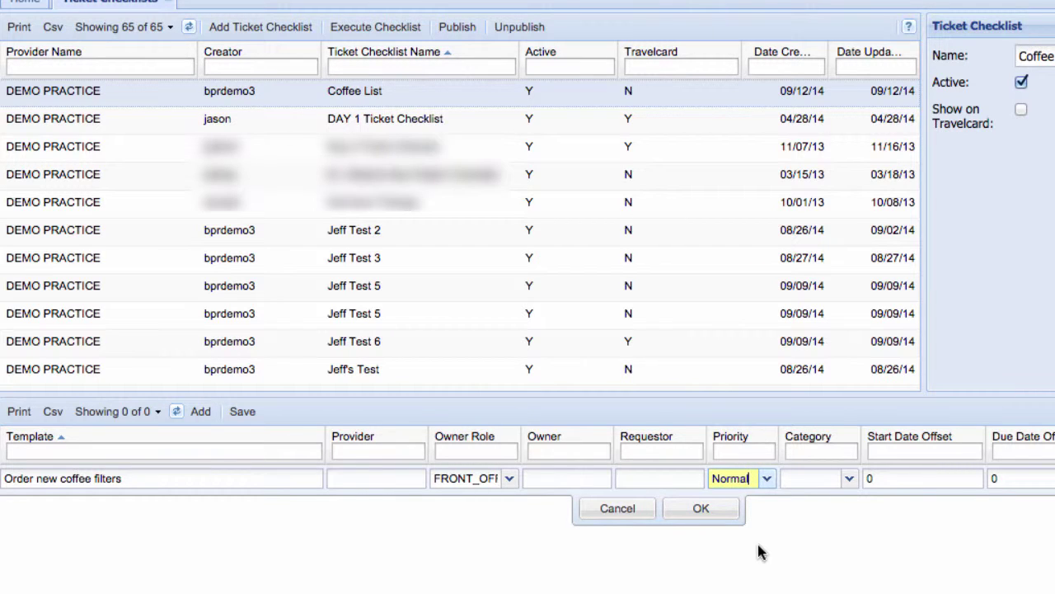
click(706, 513)
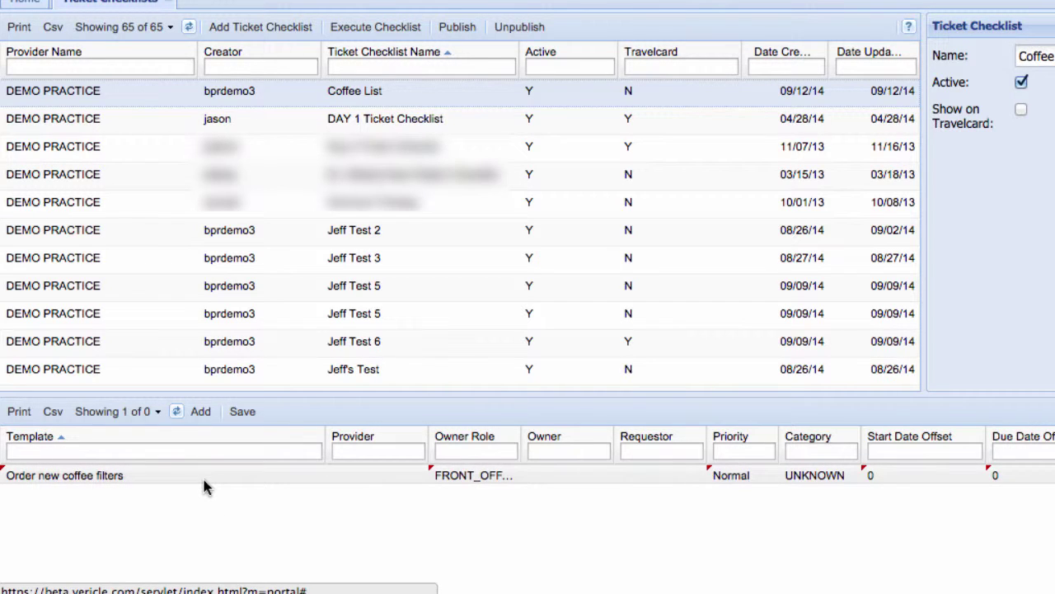
click(248, 415)
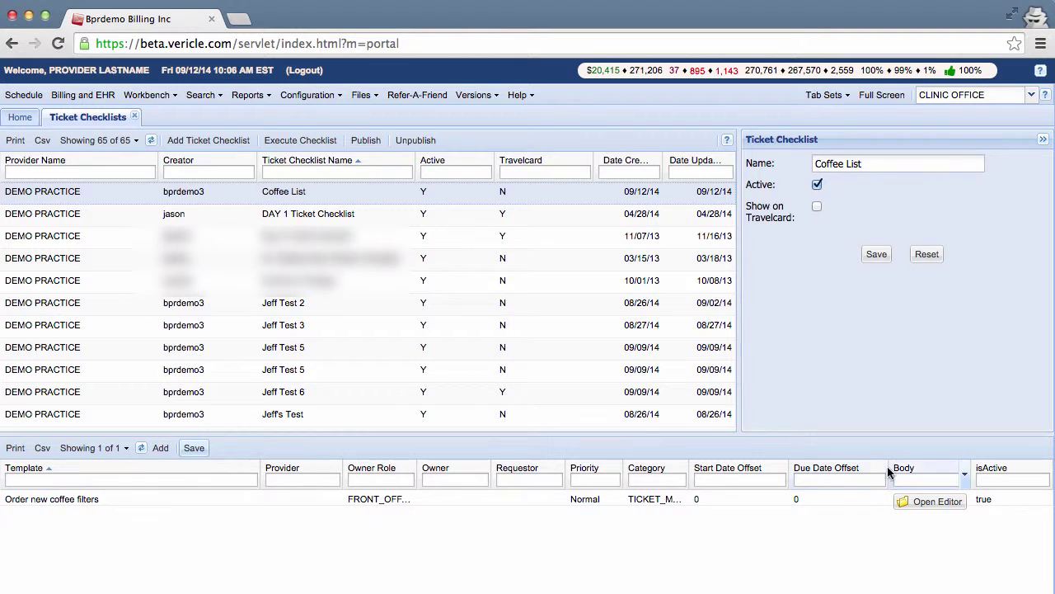
Set the coffee filters template body to 'Type your message here.' and save it.
click(925, 503)
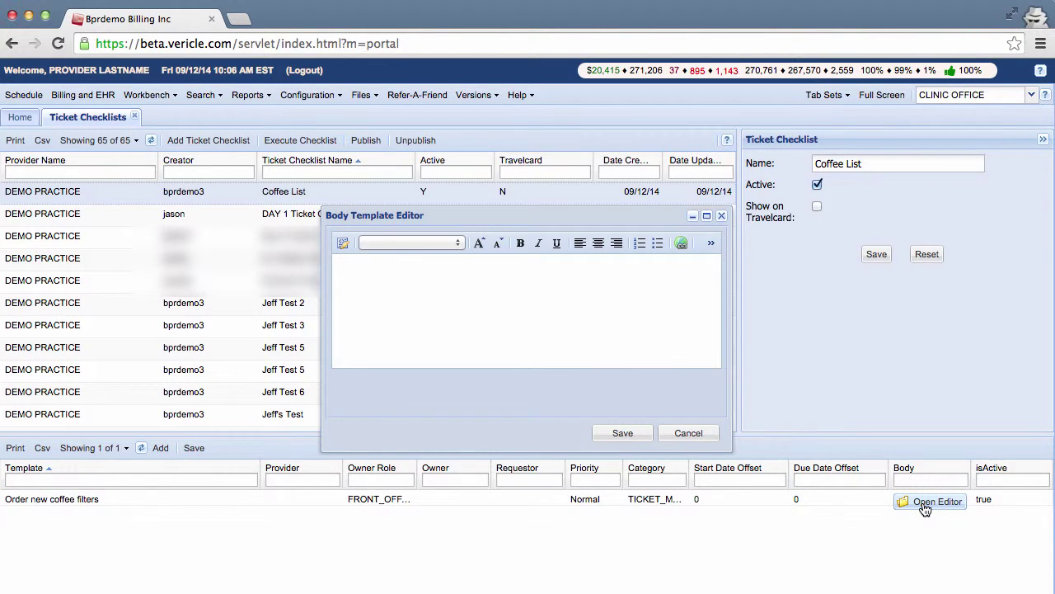
click(381, 271)
text(T)
key(BackSpace)
text(Type your message here.)
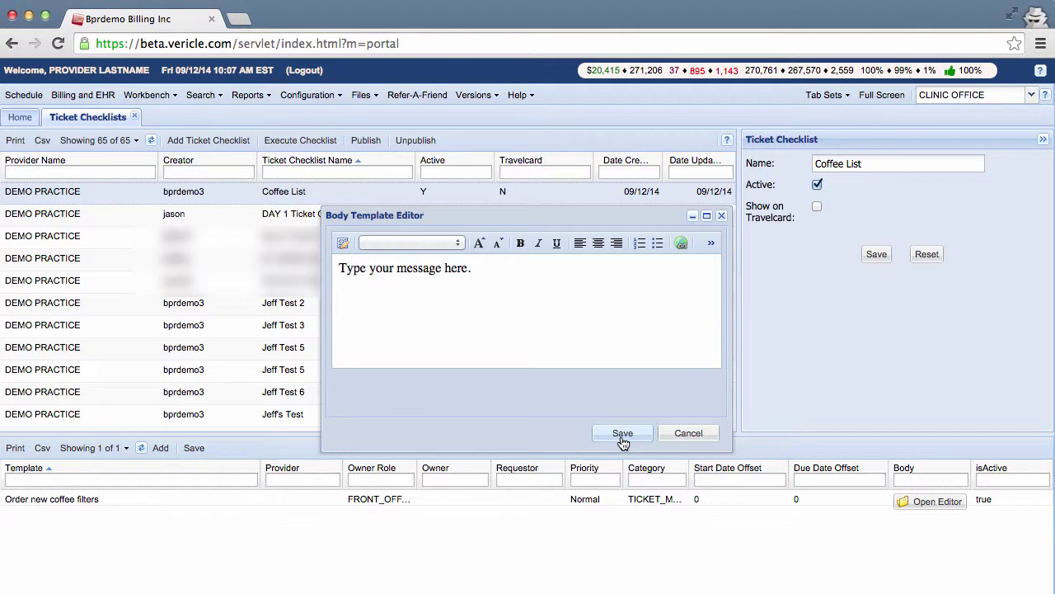
click(622, 437)
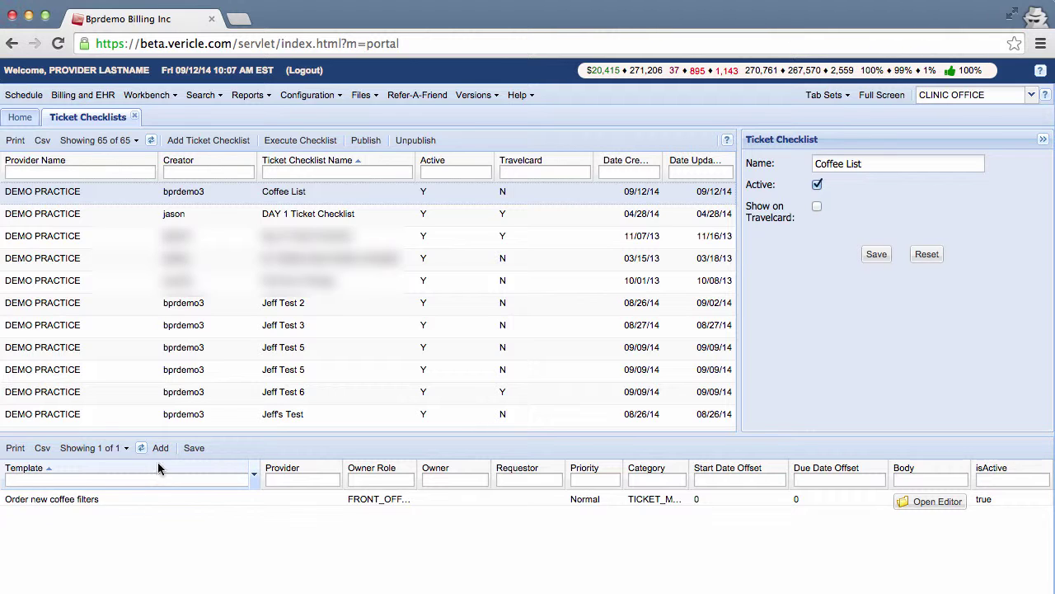
Add and save the 'Order sugar packets for the coffee.' template with FRONT_OFFICE owner and Normal priority.
click(161, 449)
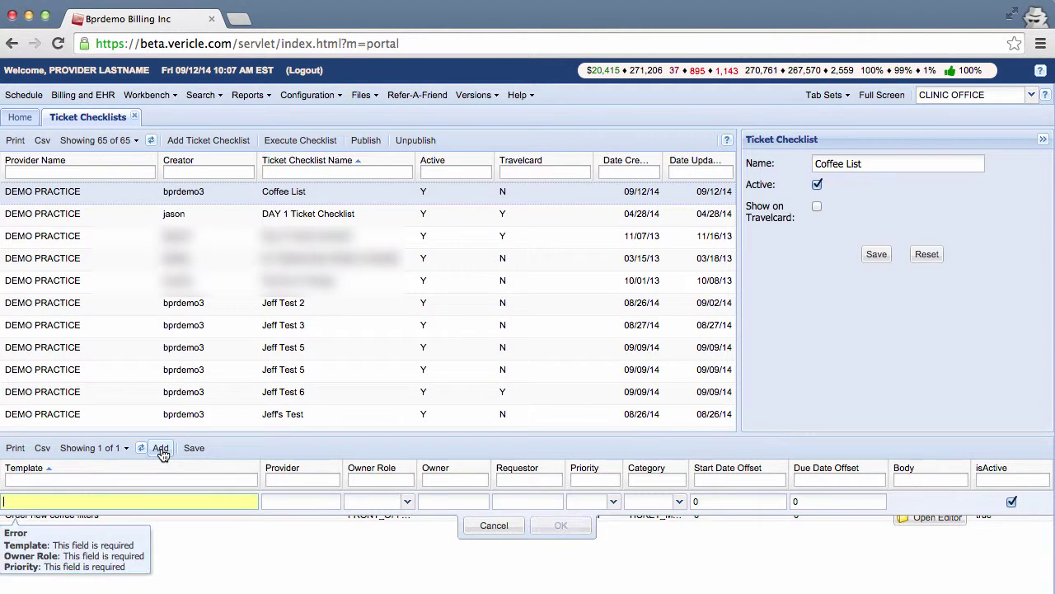
text(Or)
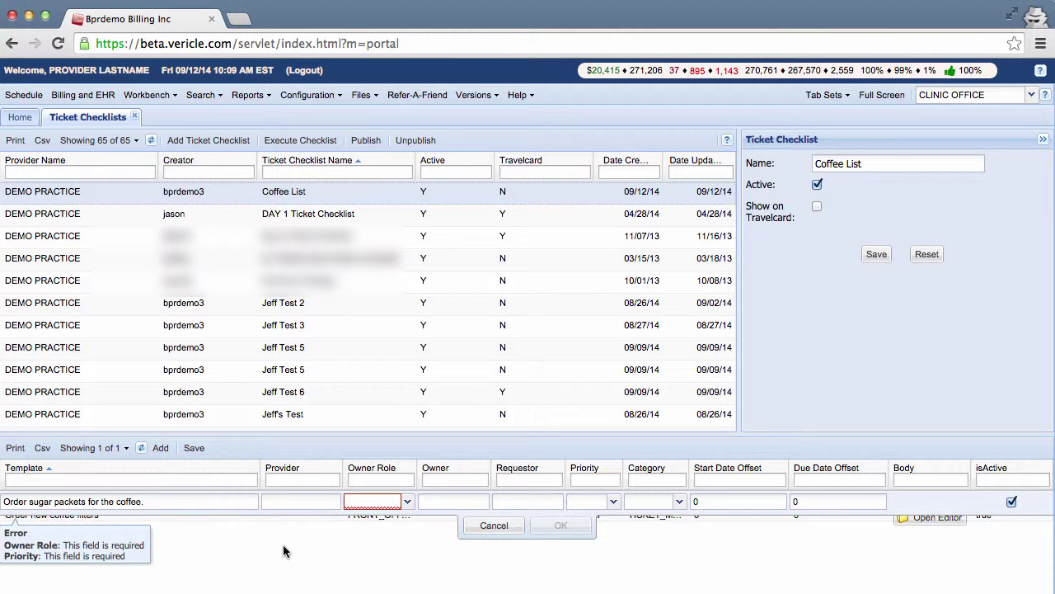
click(408, 502)
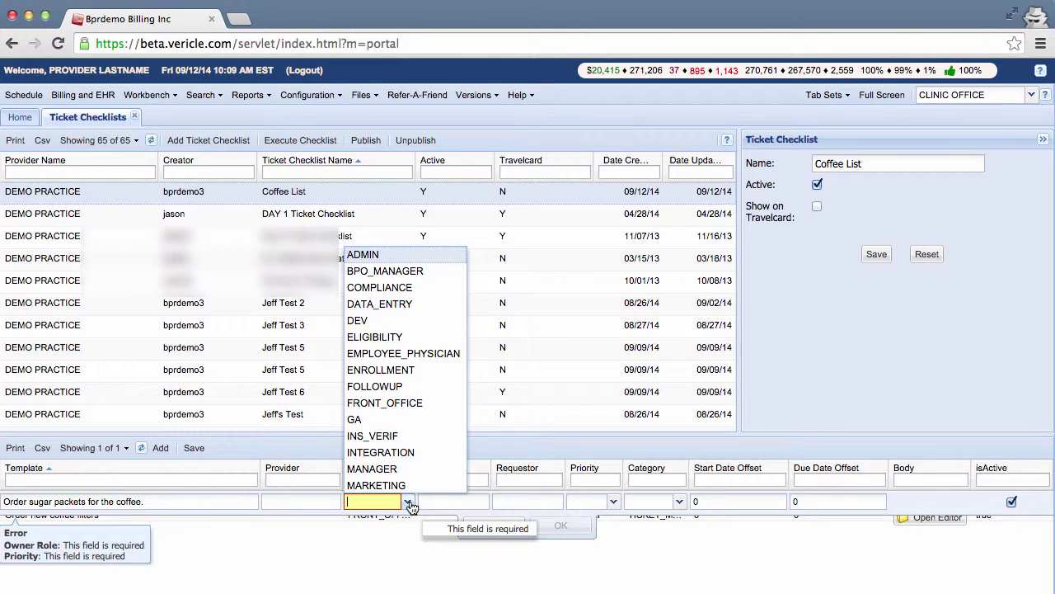
scroll(387, 455, down, 3)
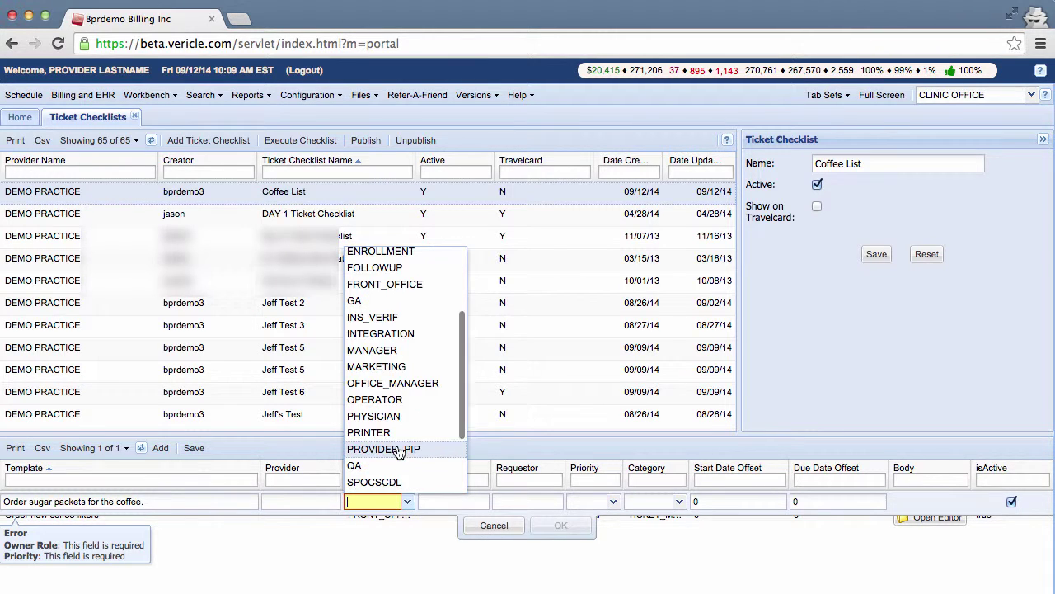
scroll(387, 455, up, 3)
click(412, 404)
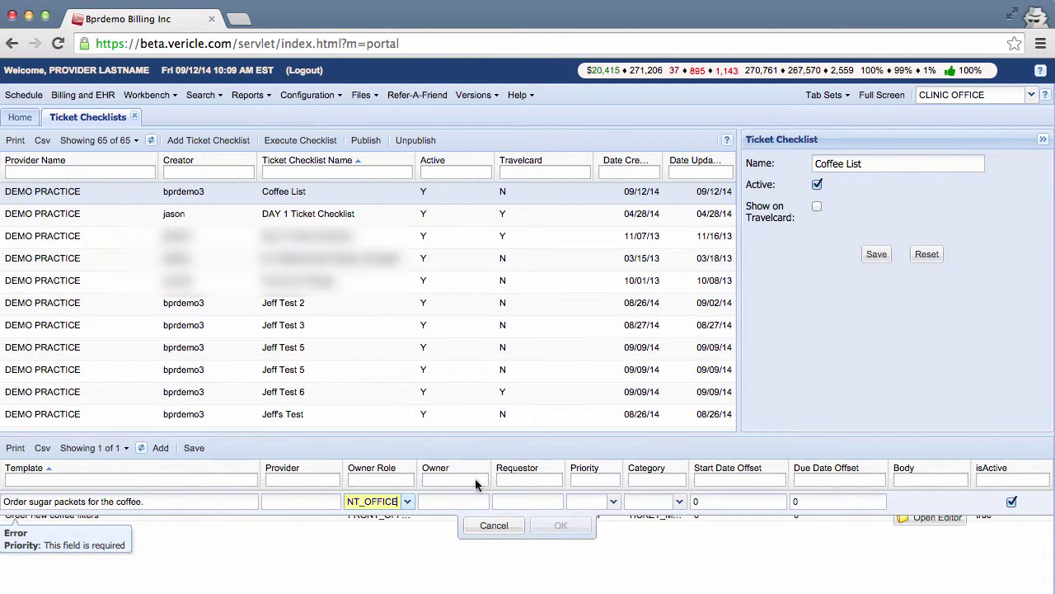
click(613, 502)
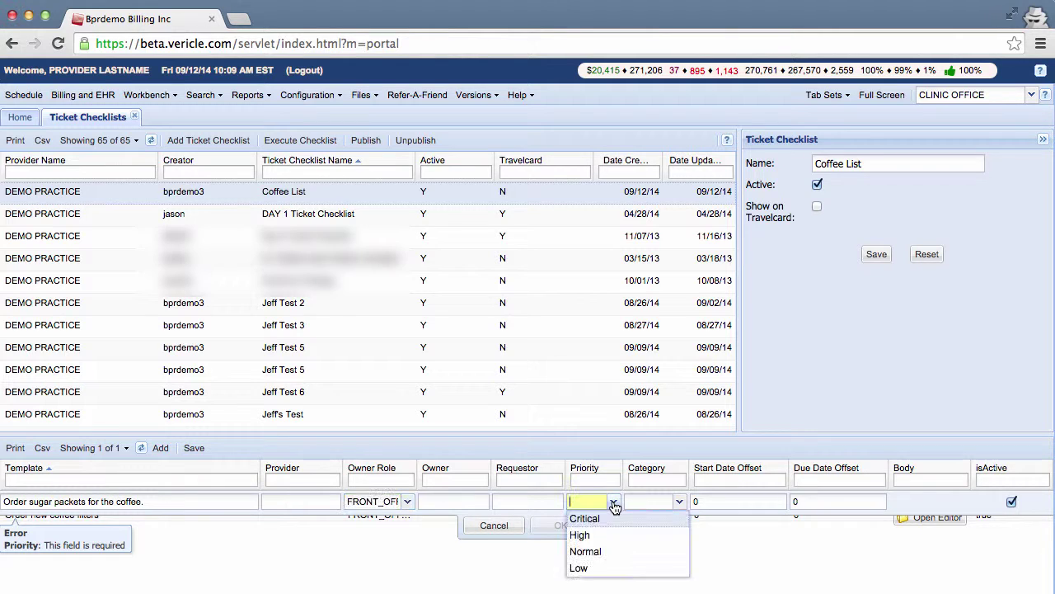
click(602, 551)
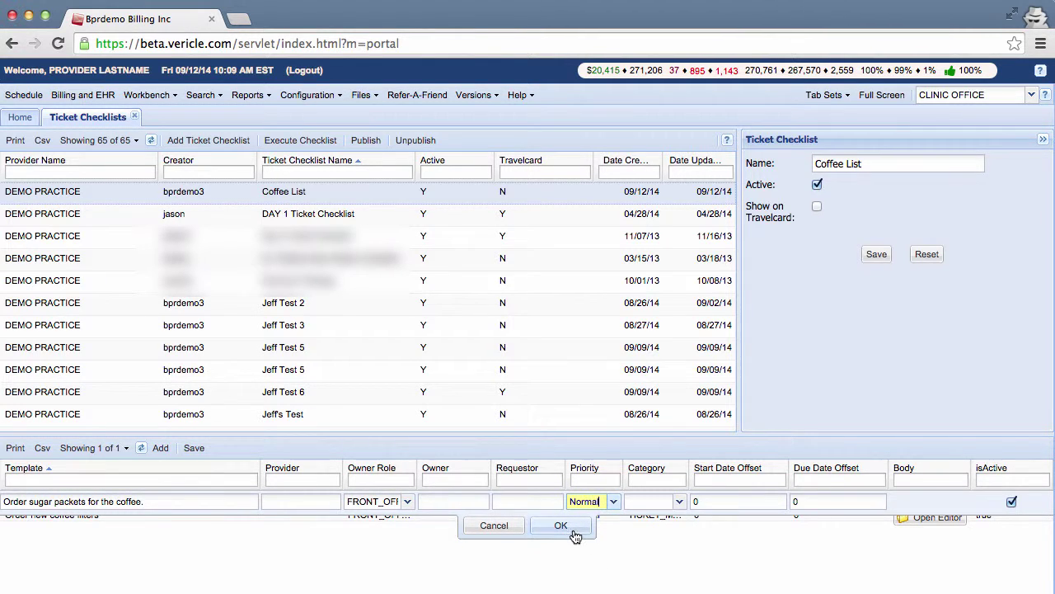
click(572, 528)
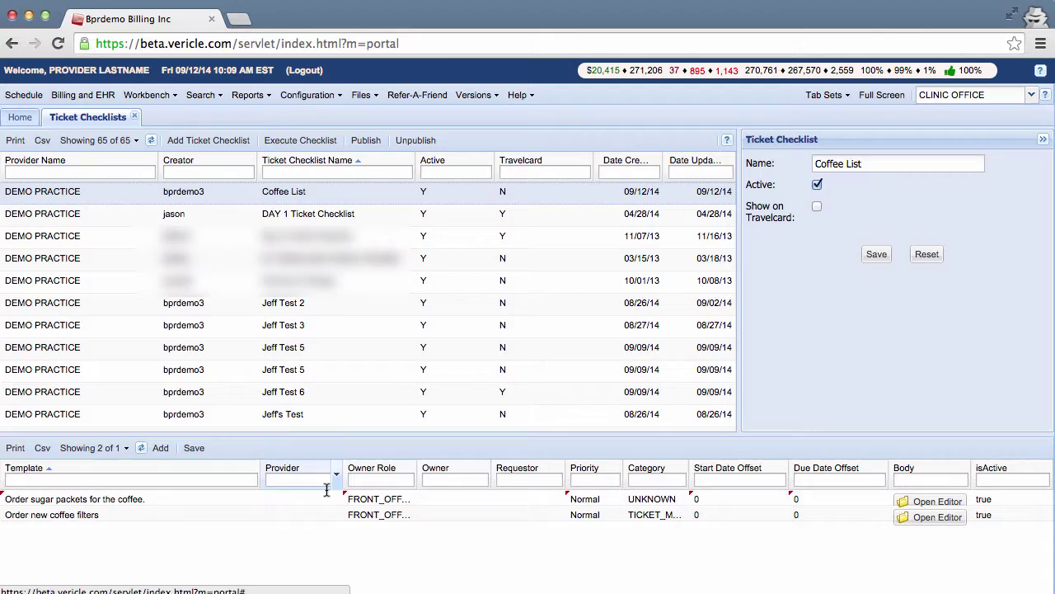
click(192, 449)
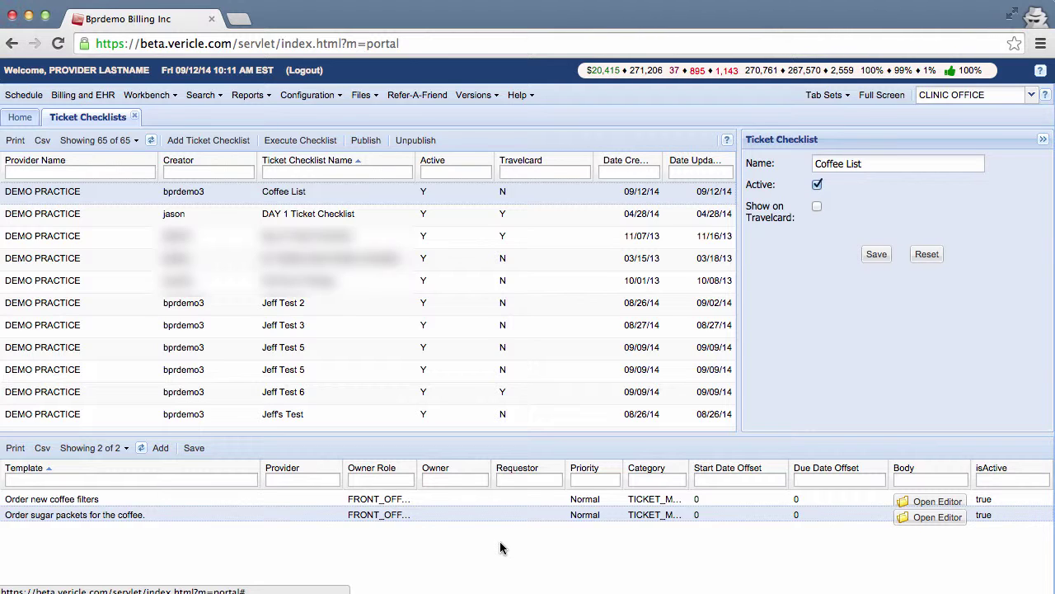
Set the sugar packets template's Start Date Offset to 1 and save.
double_click(711, 516)
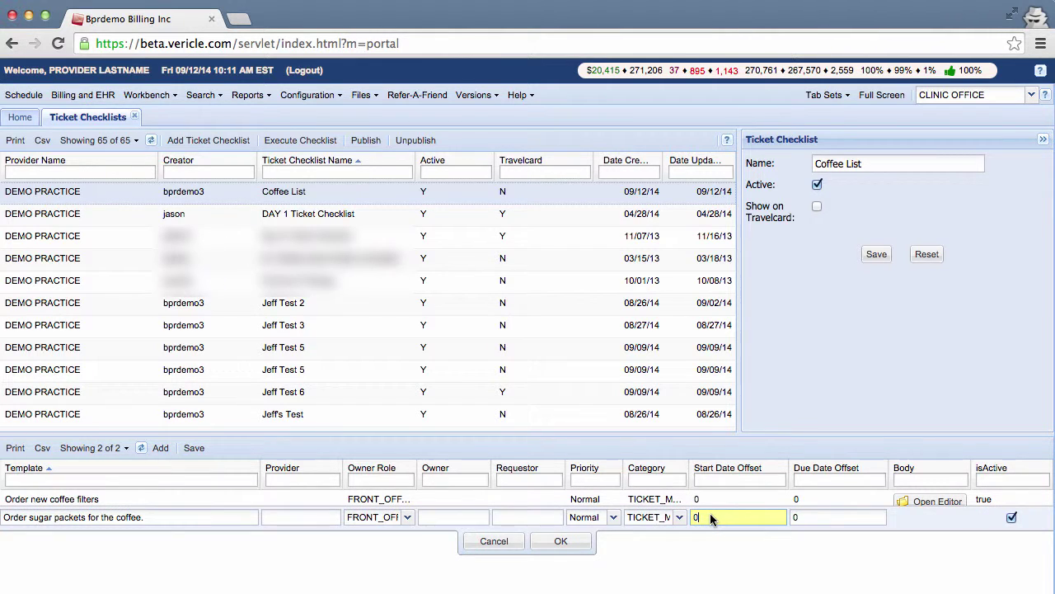
key(BackSpace)
text(1)
click(557, 543)
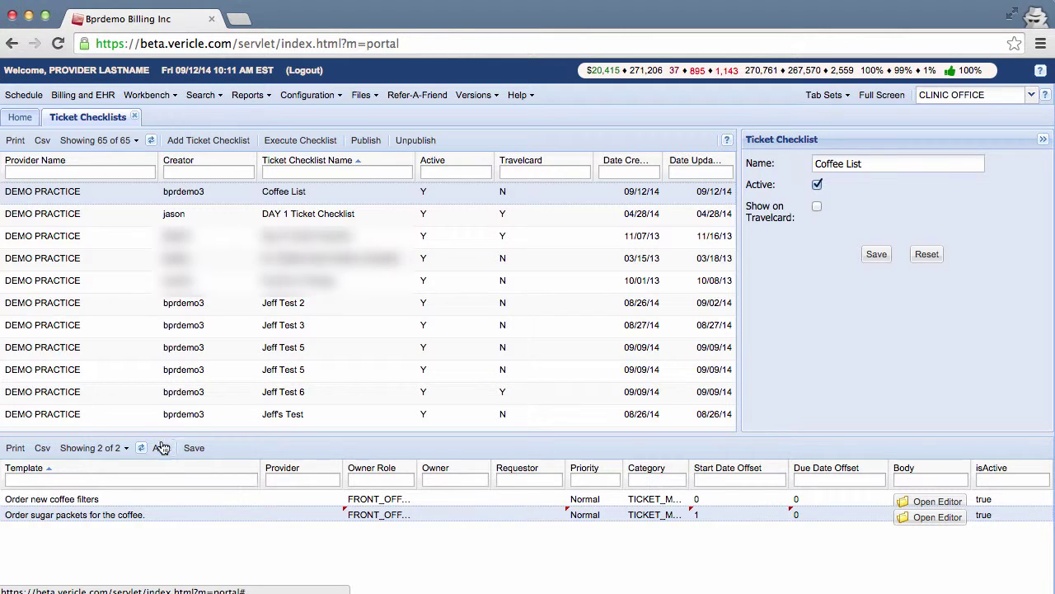
click(194, 449)
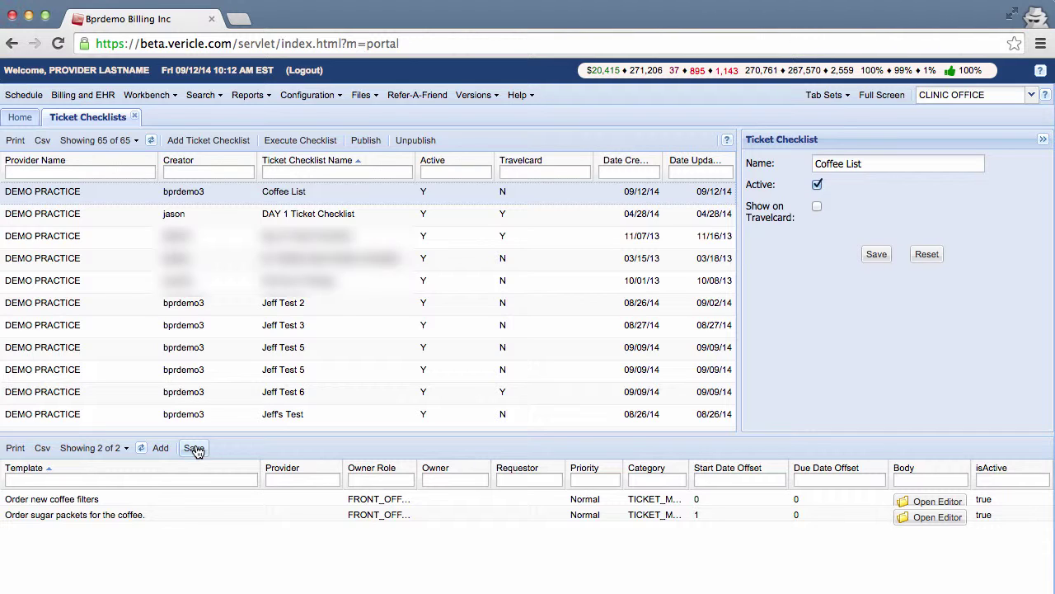
Set the sugar packets template's Due Date Offset to 1 and save.
double_click(798, 515)
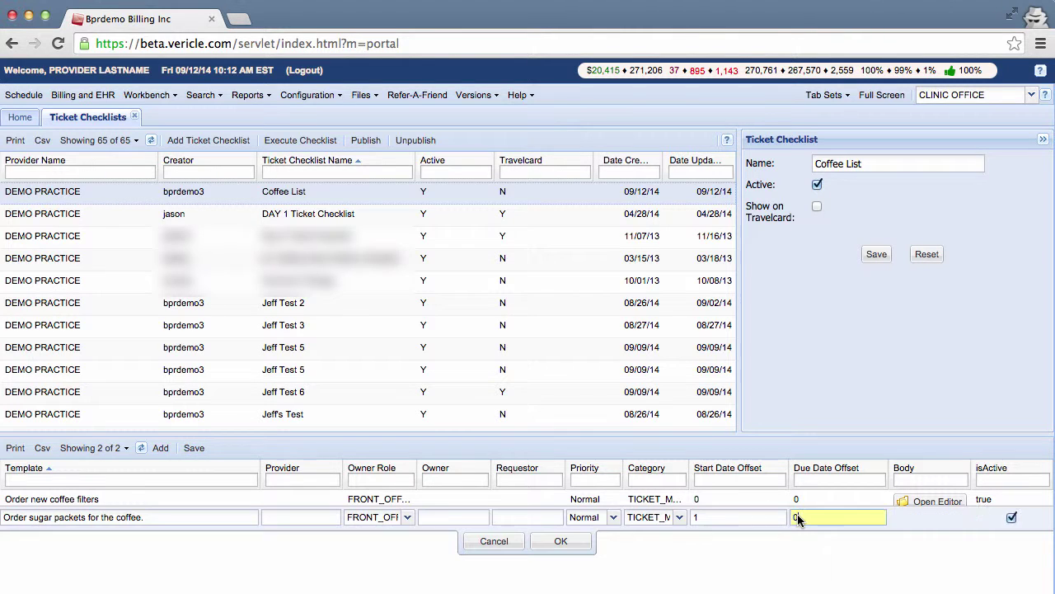
key(BackSpace)
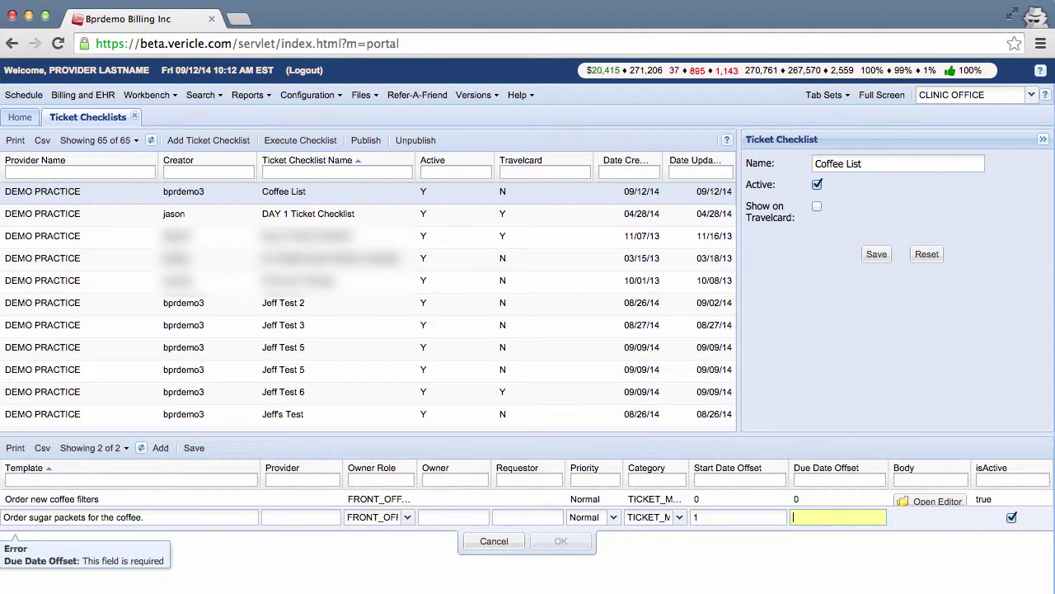
text(1)
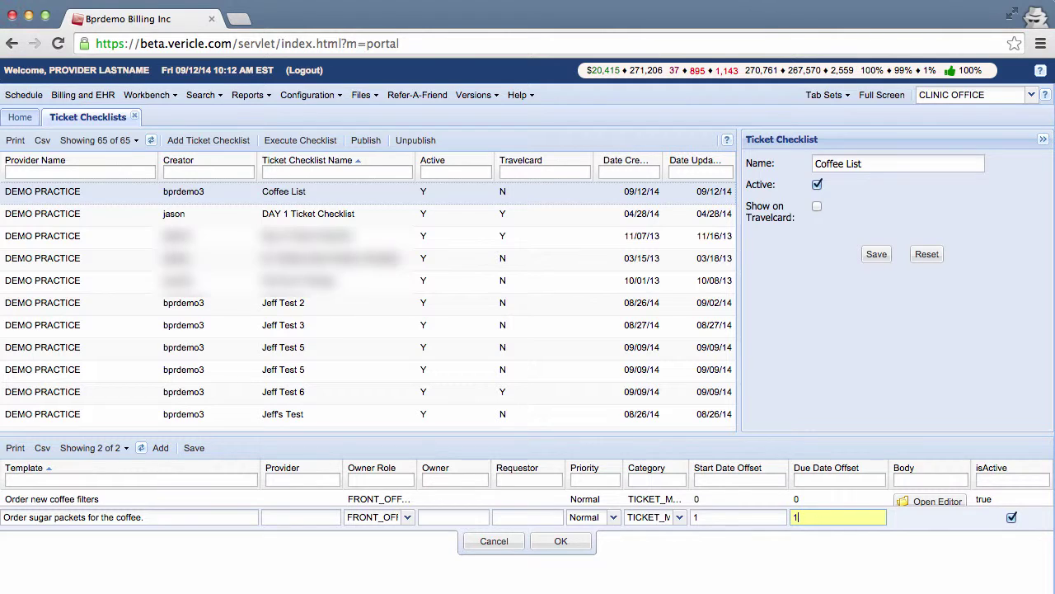
click(581, 544)
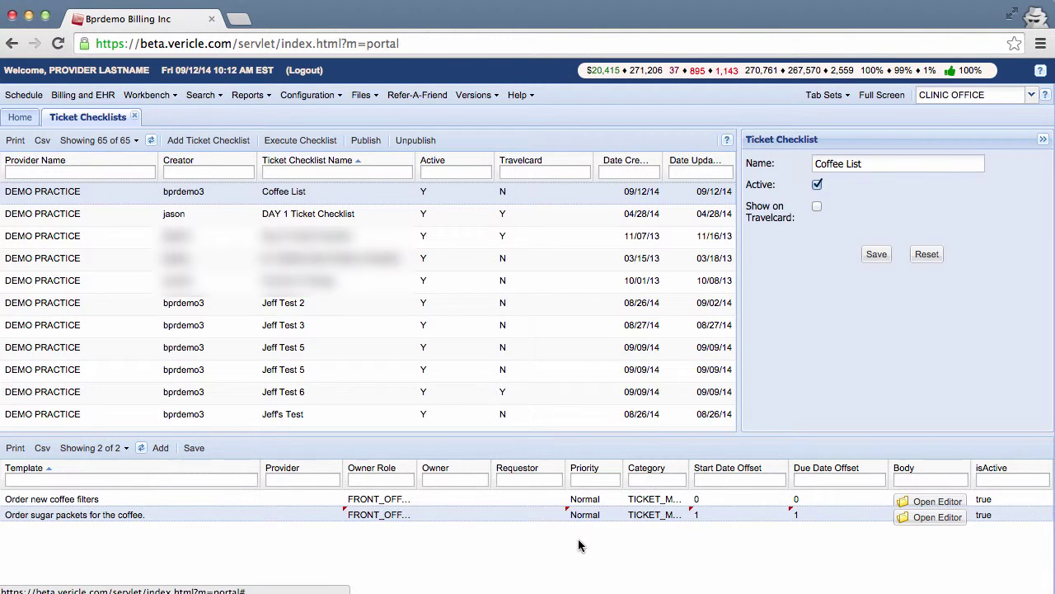
click(194, 449)
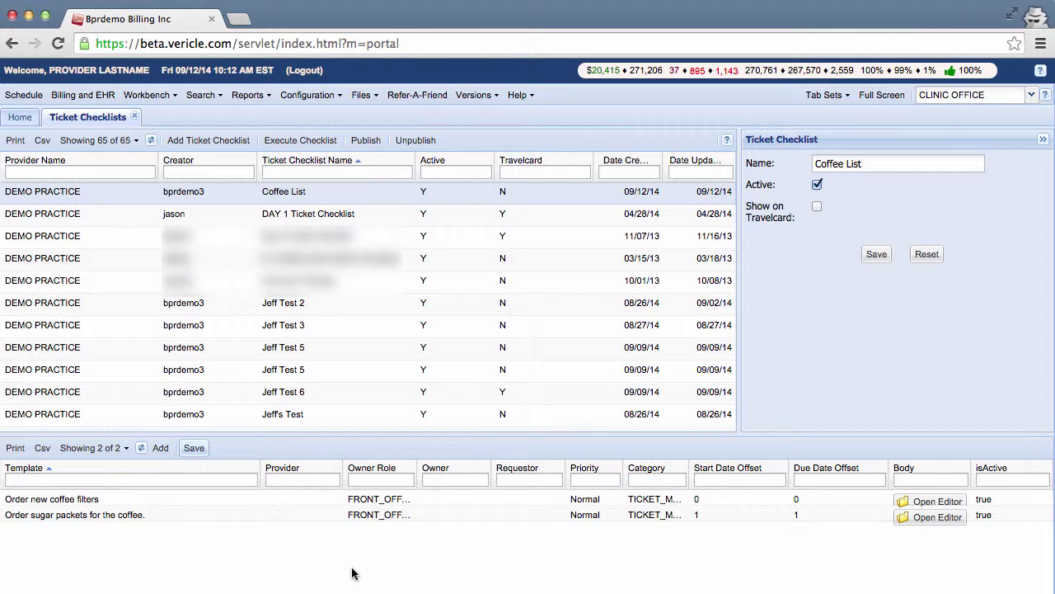
Execute the Coffee List checklist with the provider's user account as requestor, creating 2 tickets.
click(329, 145)
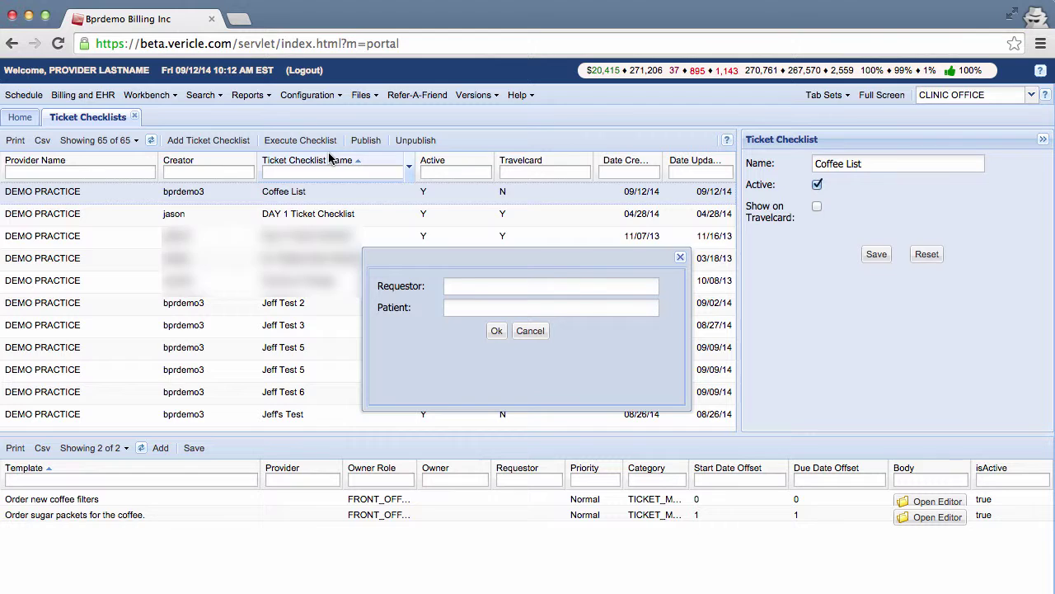
click(481, 286)
text(bprdemo)
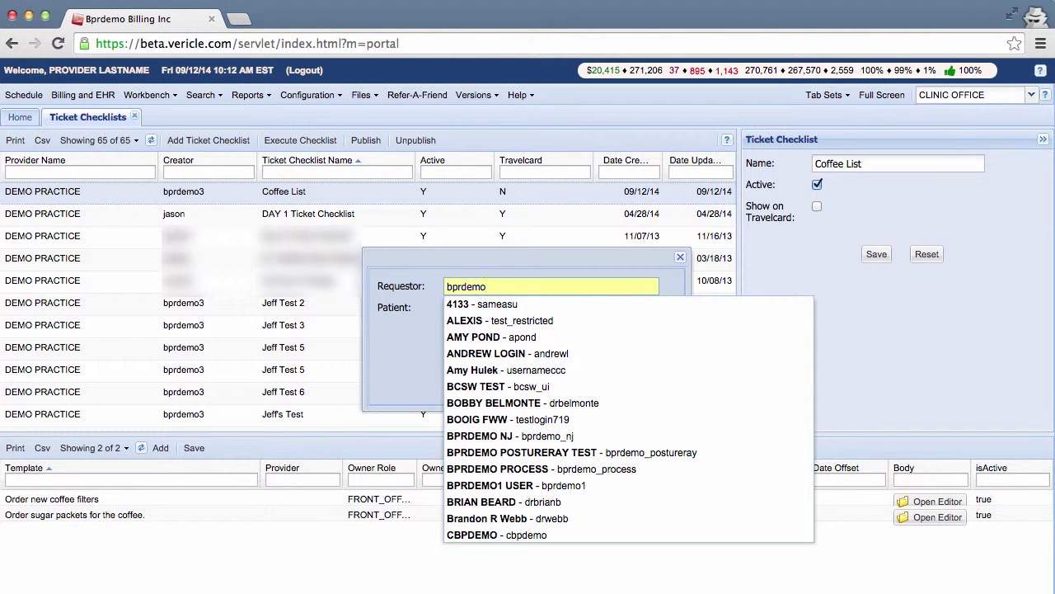
text(3)
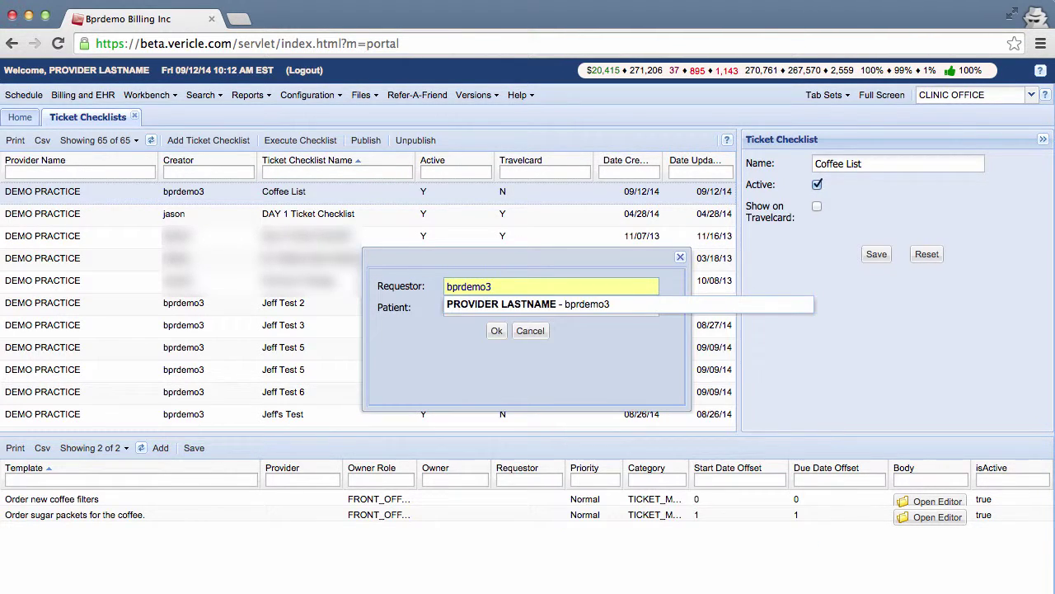
click(511, 308)
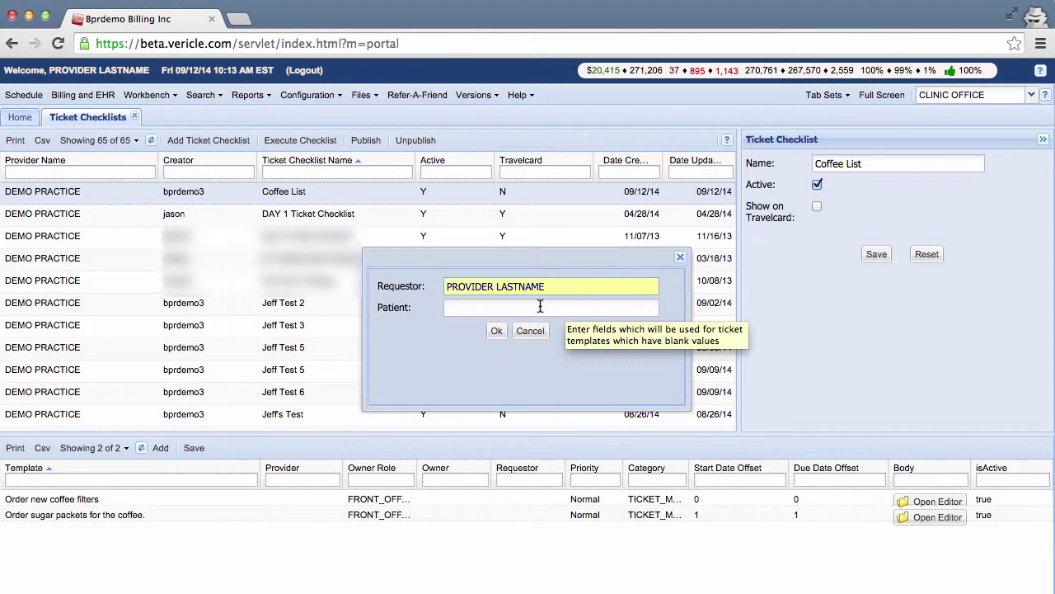
click(496, 332)
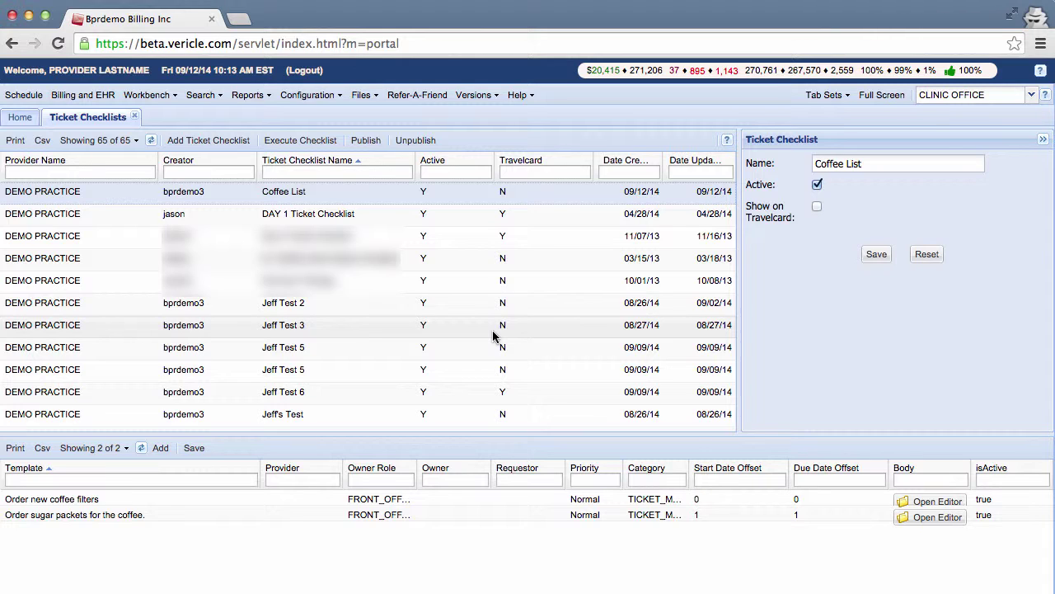
Open the Tickets workbench, refresh it, and inspect the sugar packets ticket.
click(165, 96)
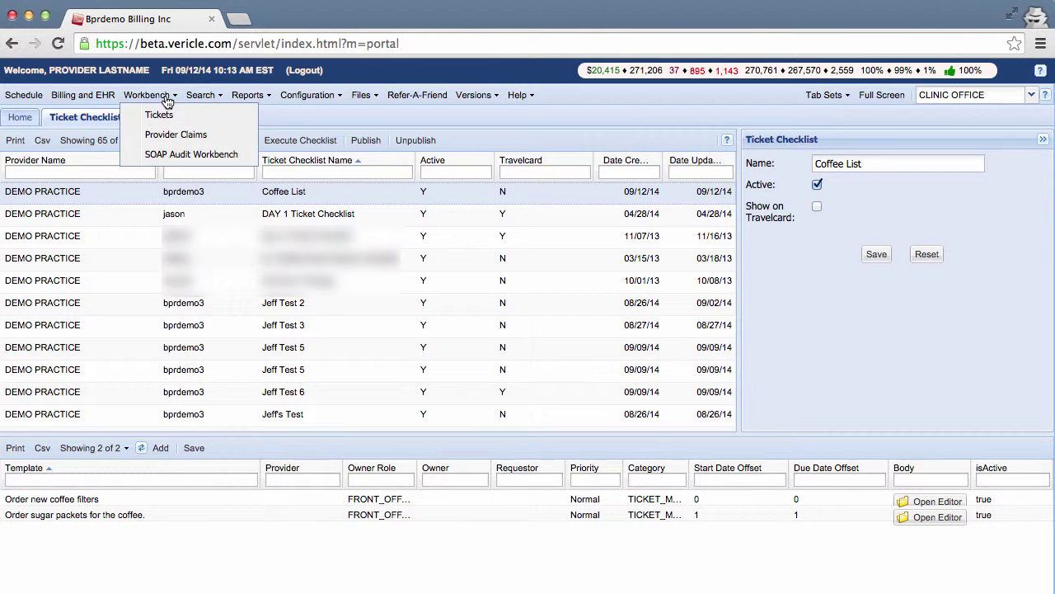
click(159, 114)
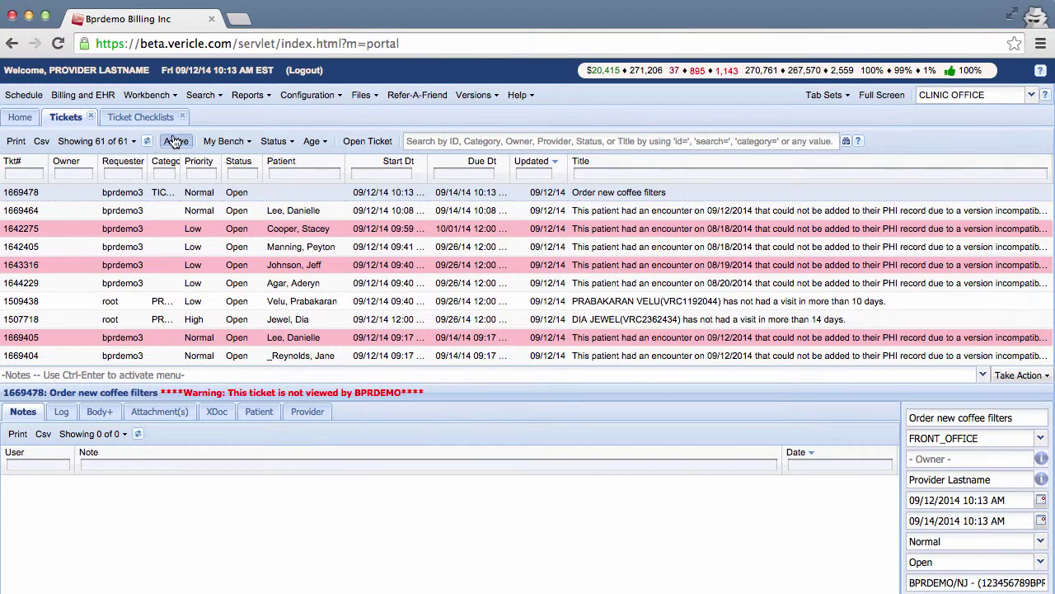
click(147, 141)
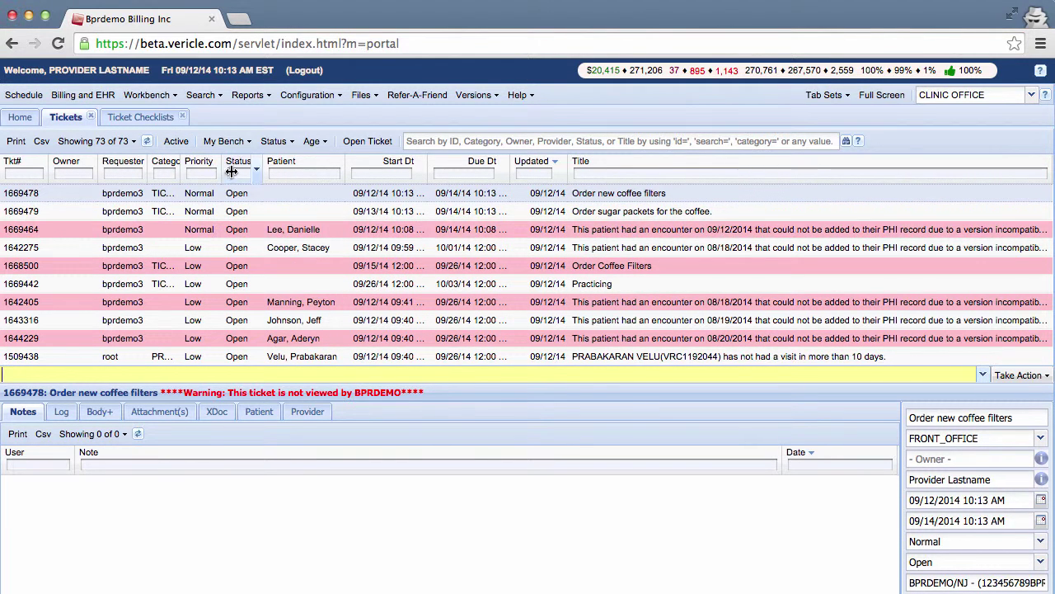
click(615, 211)
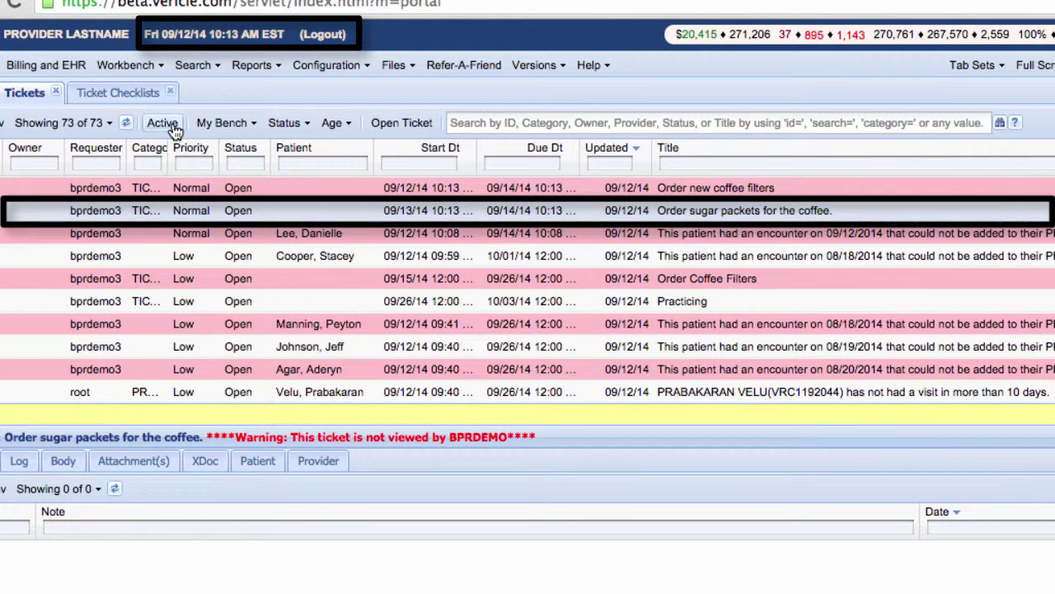
click(125, 123)
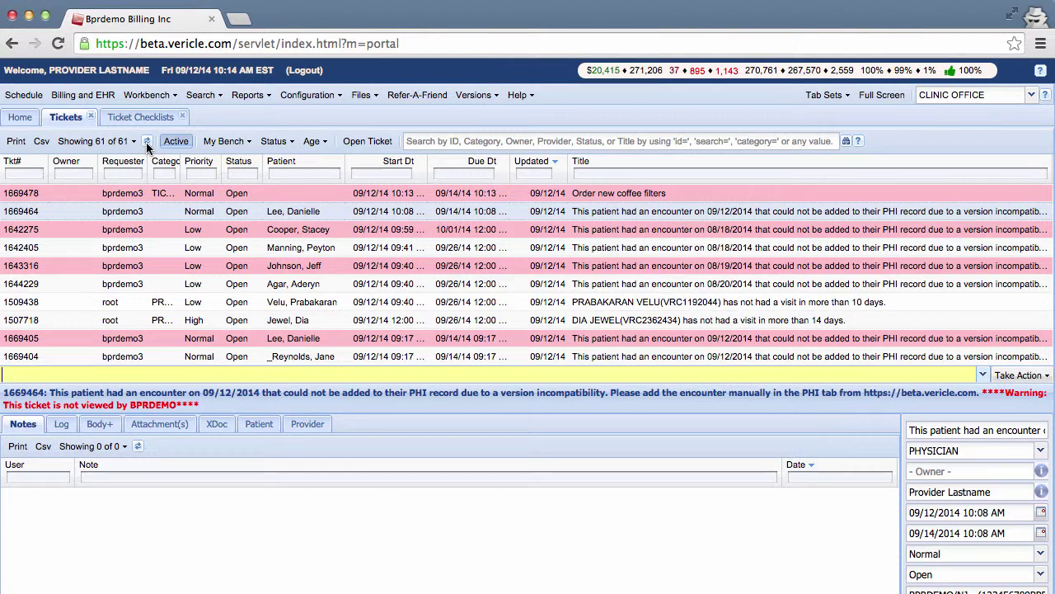